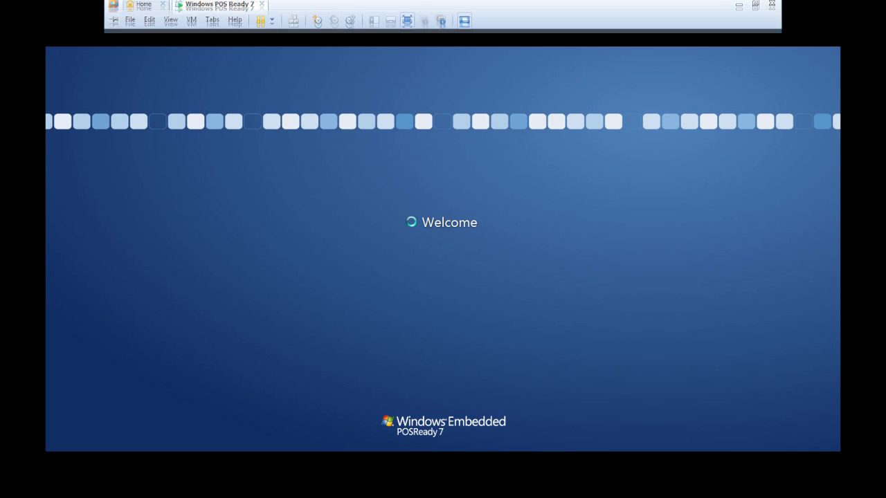
# Set the virtual machine display's autosize mode to Stretch Guest
pyautogui.click(171, 23)
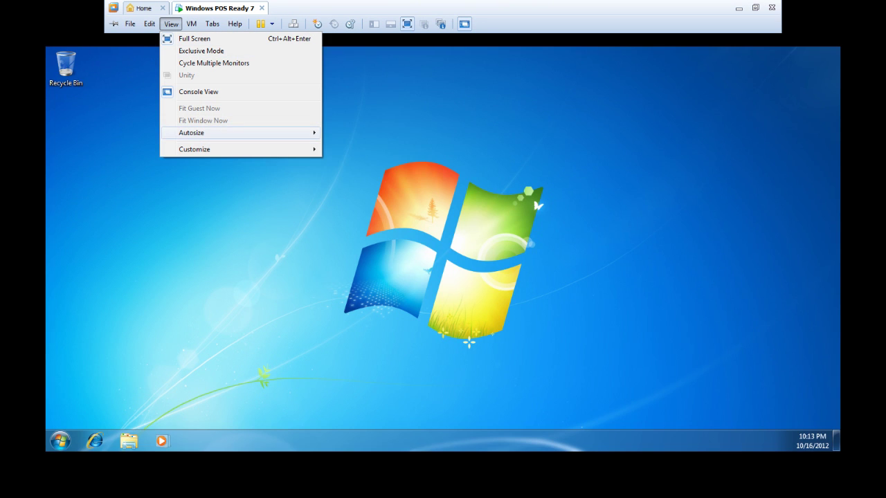
pyautogui.moveTo(208, 132)
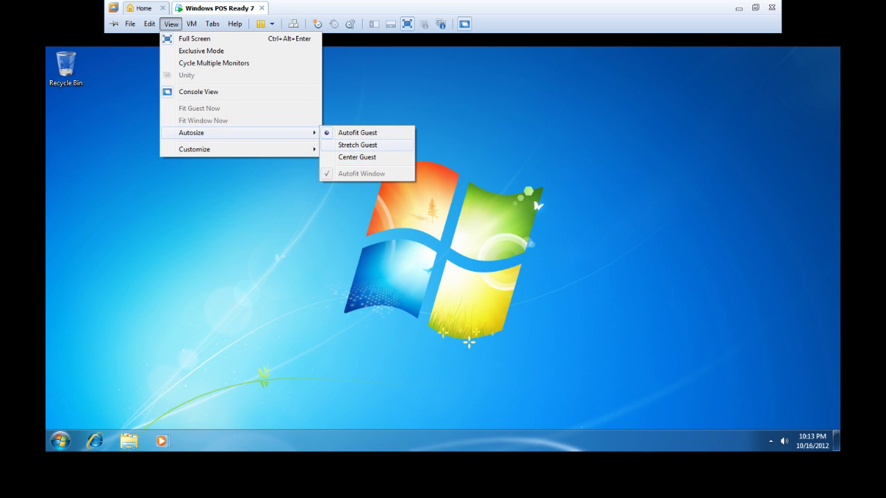
pyautogui.click(357, 144)
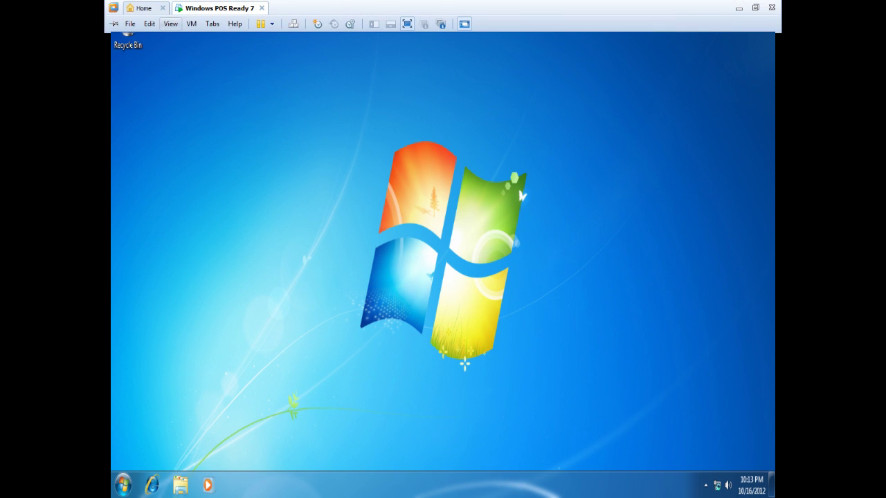
# Set the virtual machine display's autosize mode to Autofit Guest
pyautogui.click(192, 23)
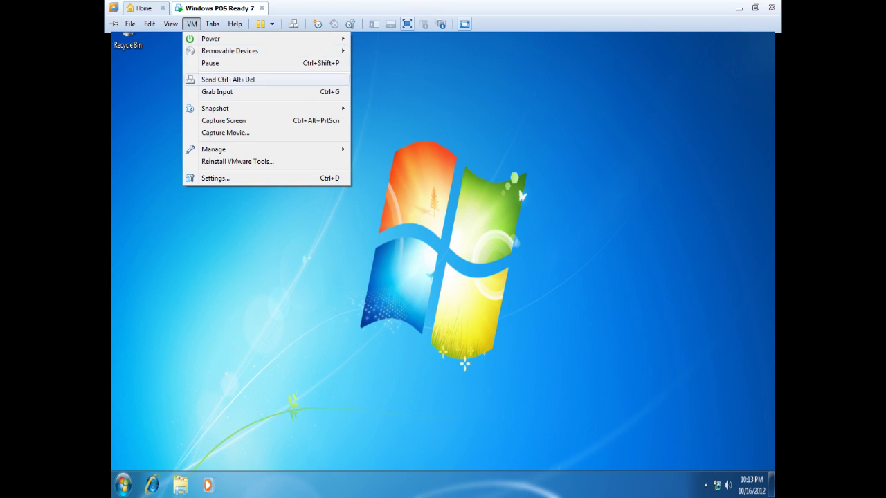
pyautogui.moveTo(171, 25)
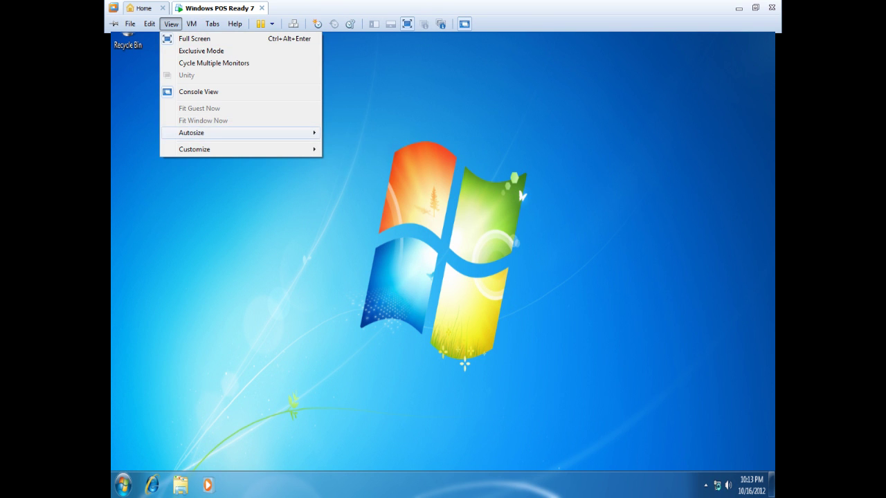
pyautogui.click(356, 142)
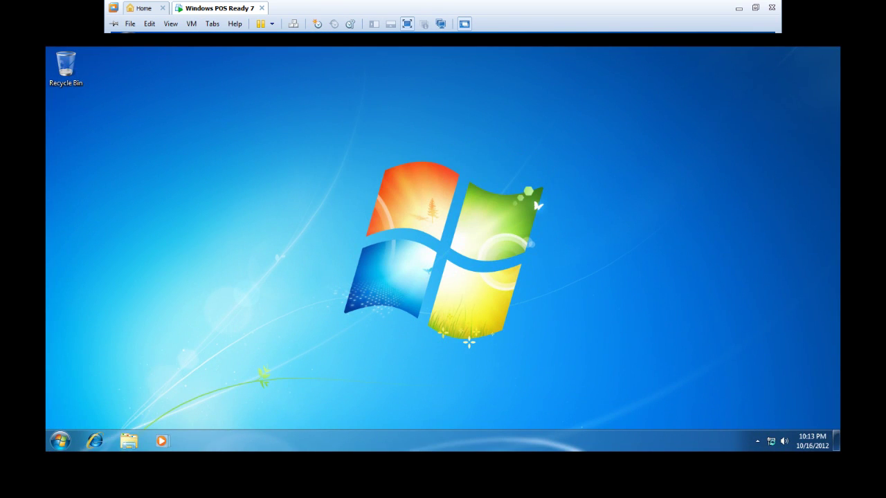
pyautogui.click(171, 24)
pyautogui.click(171, 24)
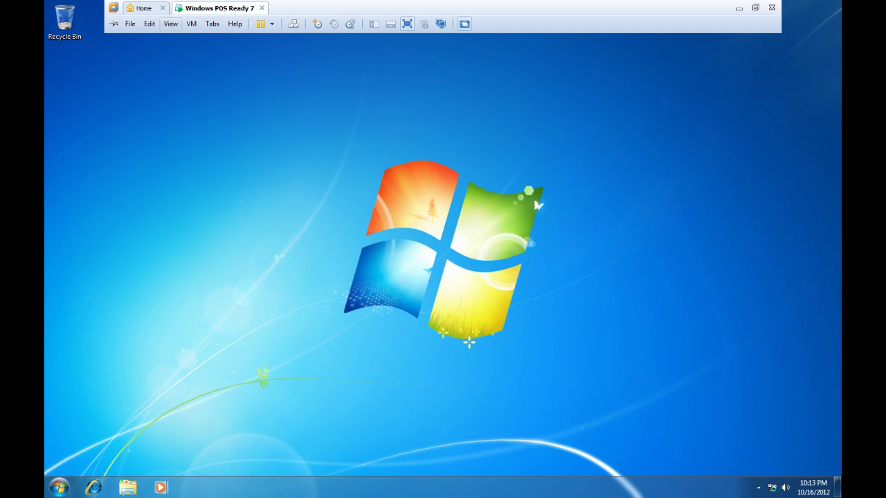
# View the computer's system properties, including Windows edition, hardware and activation details, and close the window
pyautogui.click(59, 487)
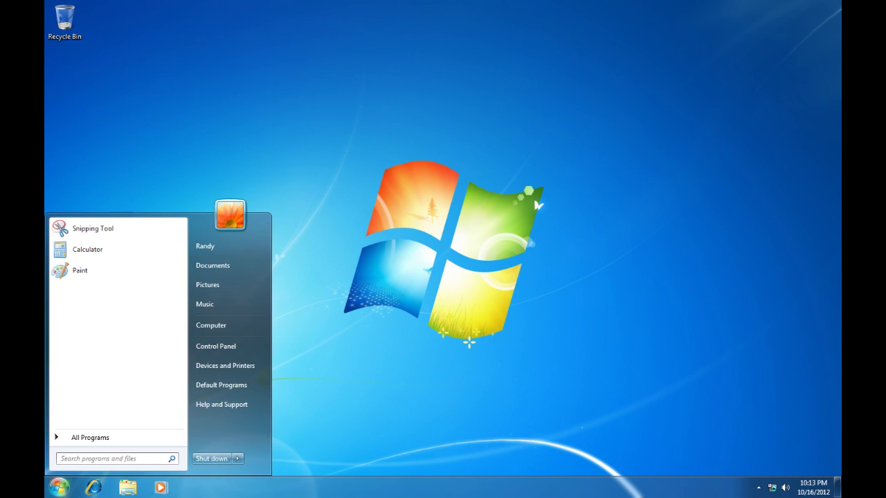
pyautogui.rightClick(228, 331)
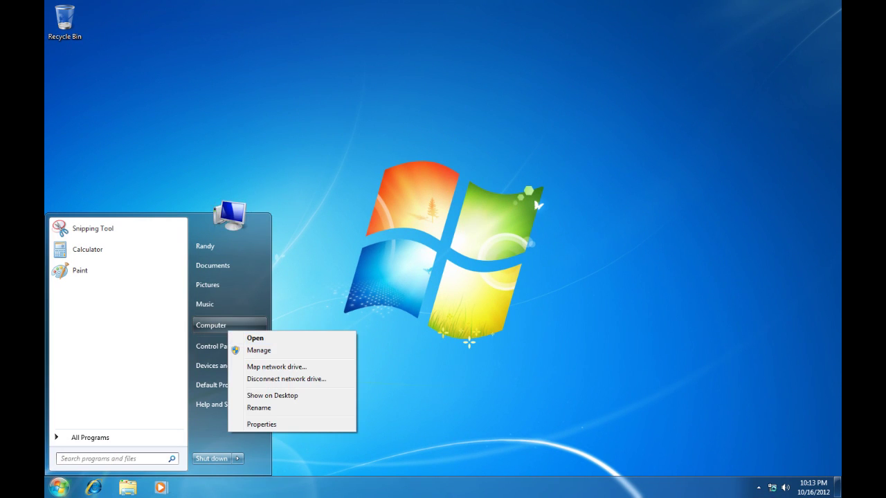
pyautogui.click(262, 424)
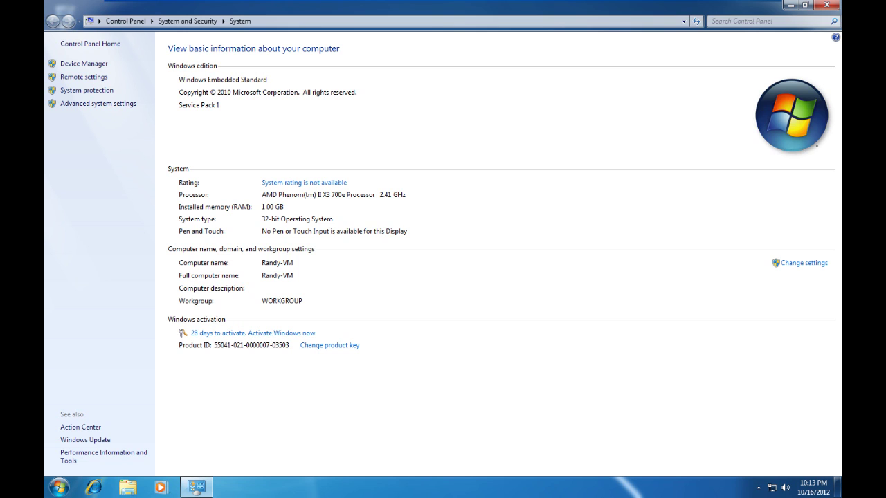
pyautogui.click(827, 5)
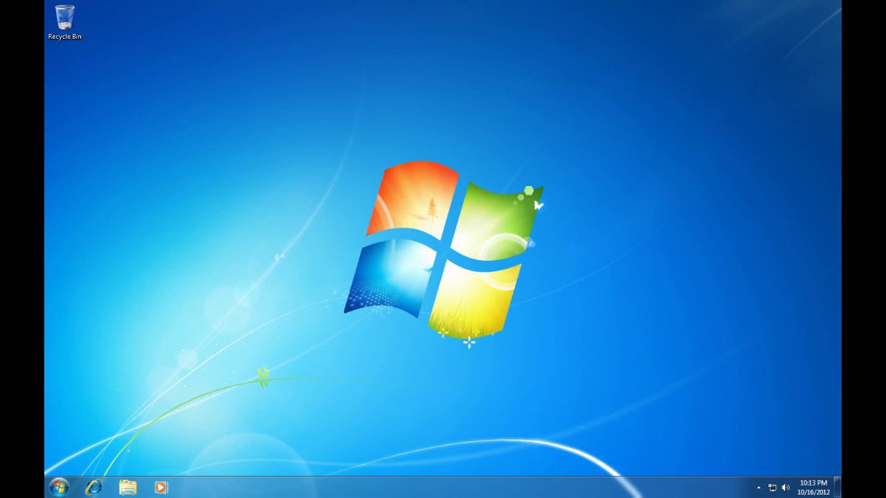
# Examine the desktop background settings under Personalization, including the folder browser and the available picture locations
pyautogui.rightClick(177, 216)
pyautogui.click(212, 321)
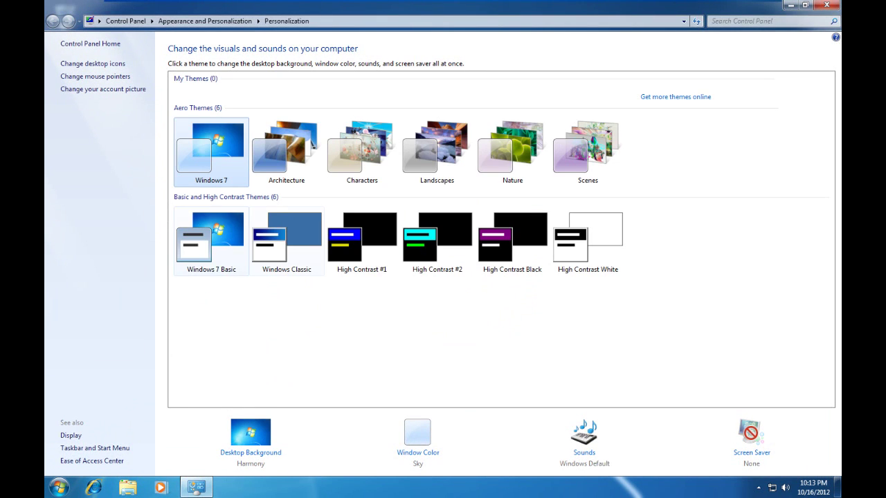
pyautogui.click(251, 453)
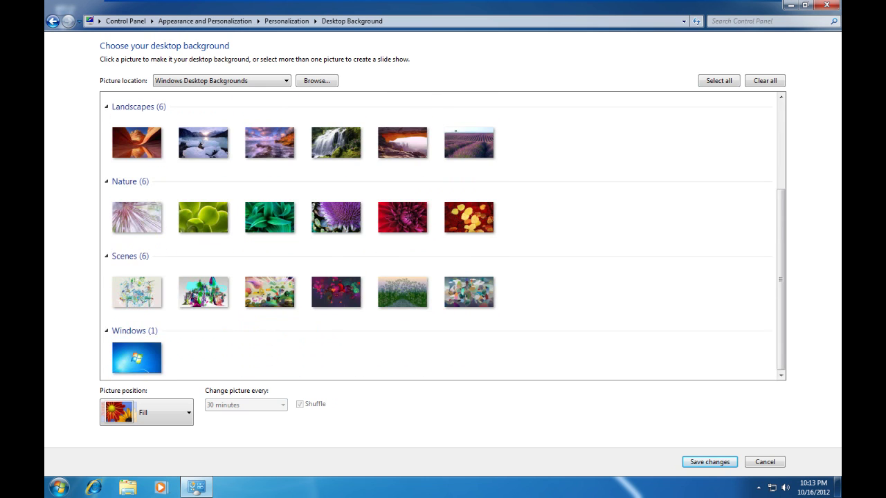
pyautogui.click(317, 80)
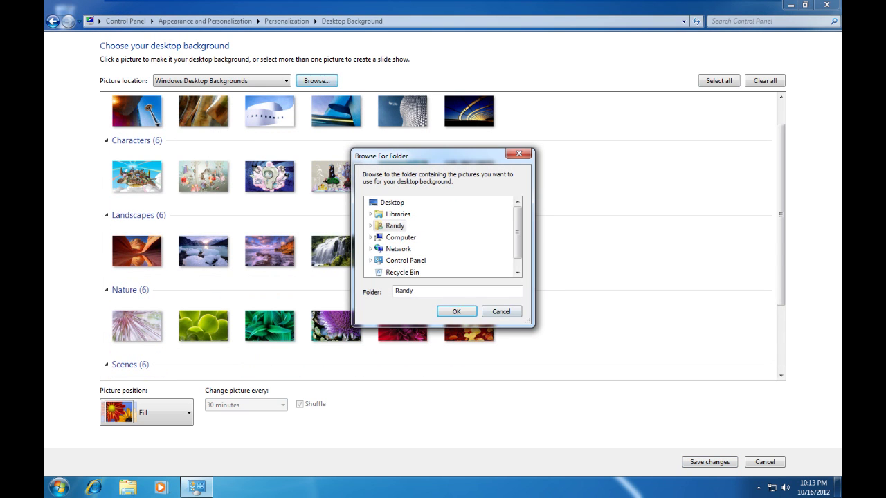
pyautogui.click(501, 312)
pyautogui.click(270, 81)
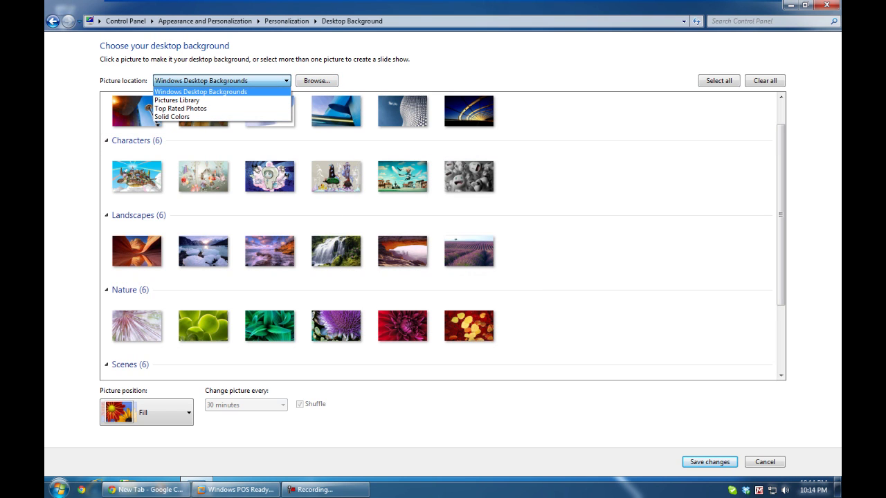
pyautogui.press('Return')
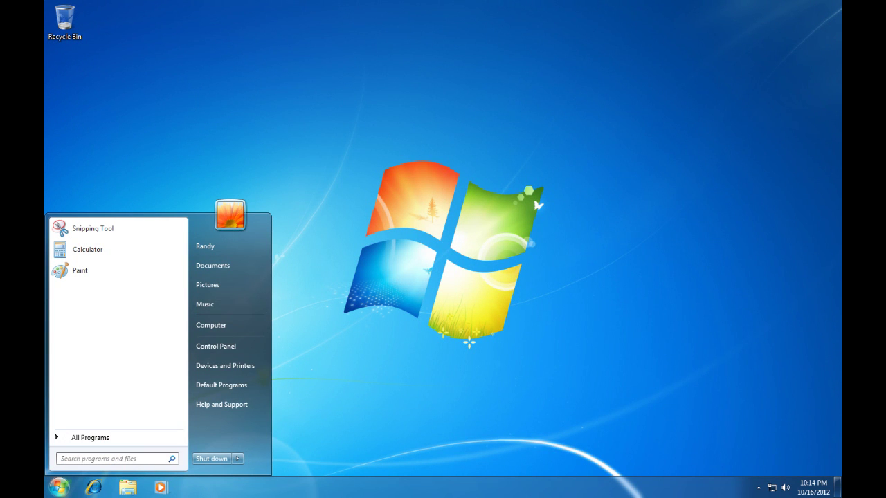
# Run winver to view the Windows version information, and close the window
pyautogui.write('winver')
pyautogui.press('Return')
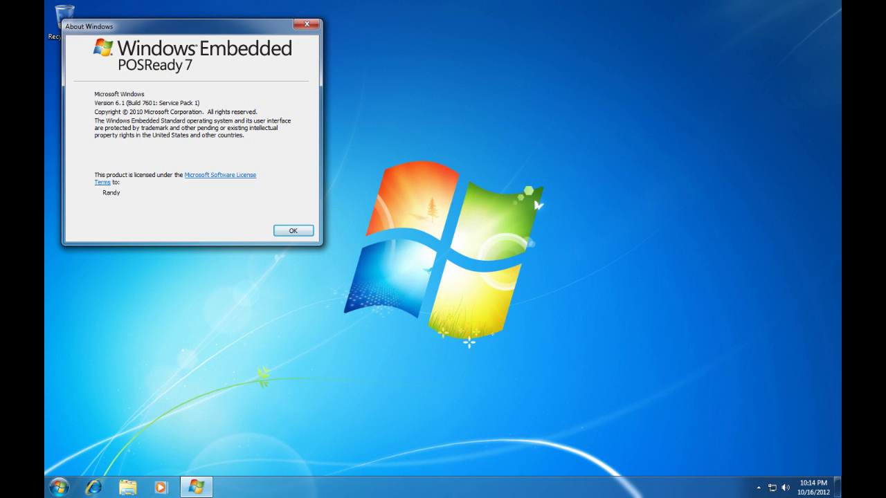
pyautogui.click(306, 24)
# Check CPU and memory usage in Task Manager, and close it
pyautogui.rightClick(389, 487)
pyautogui.click(484, 449)
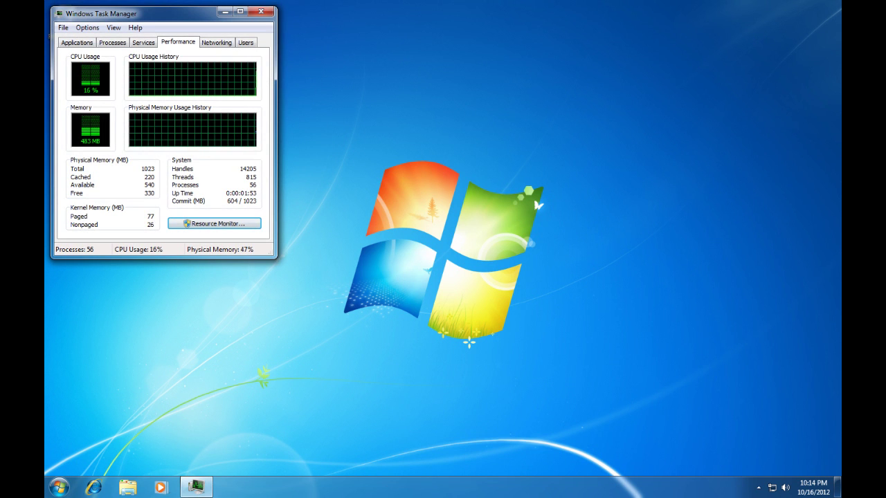
pyautogui.click(261, 12)
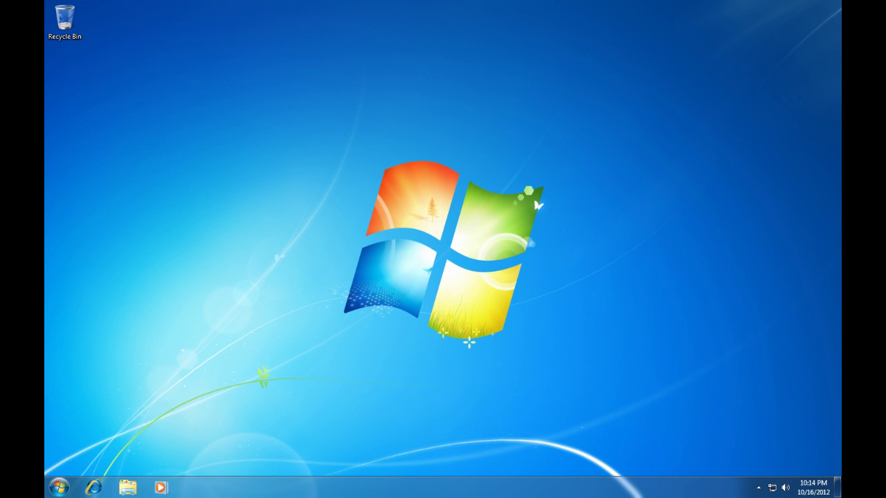
# Launch Internet Explorer, postpone its setup, check the version in its About information, and close the browser
pyautogui.press('super+1')
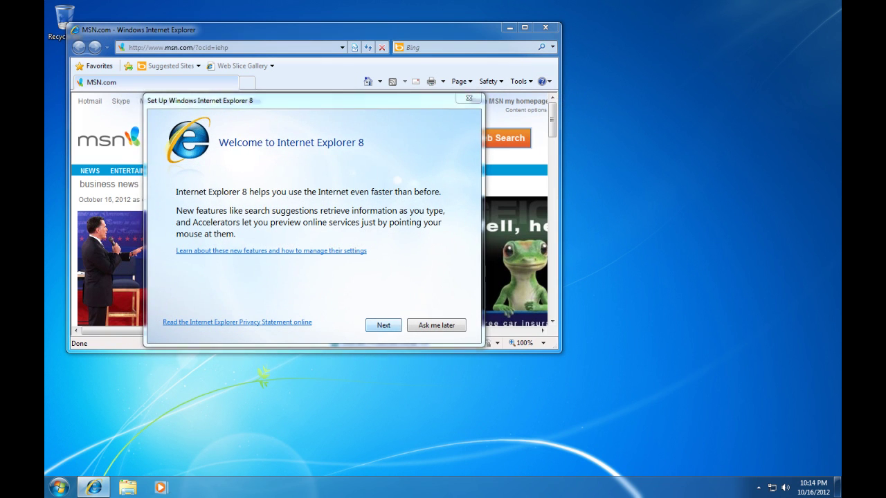
pyautogui.click(436, 325)
pyautogui.click(542, 81)
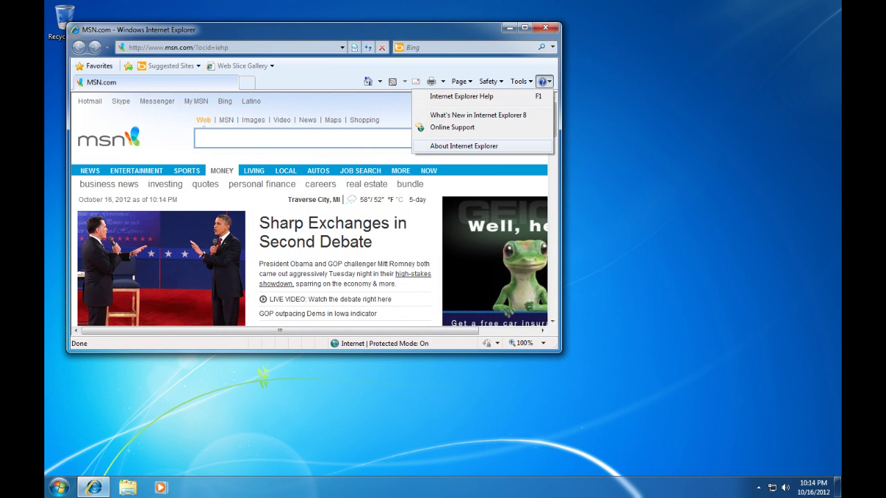
pyautogui.click(463, 146)
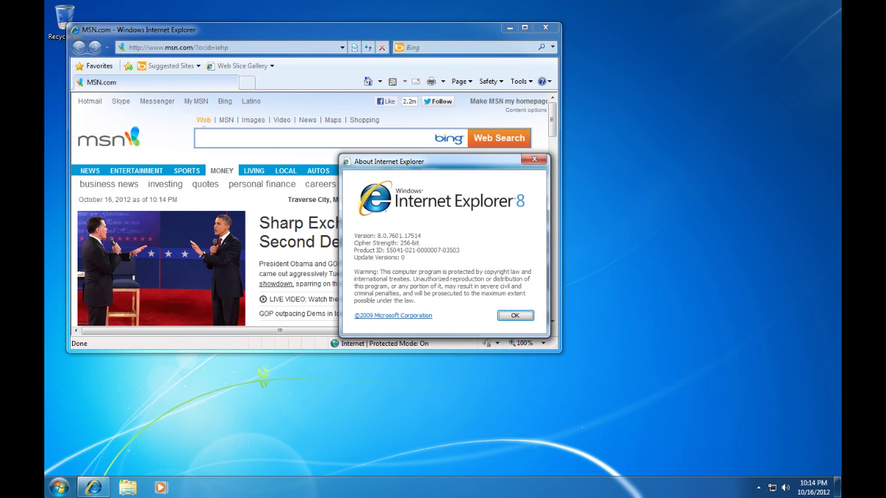
pyautogui.click(515, 316)
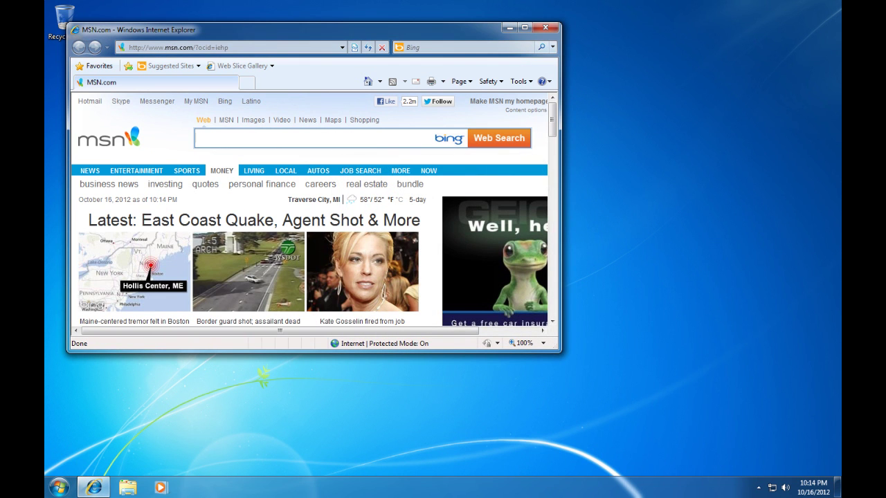
pyautogui.hotkey('alt', 'F4')
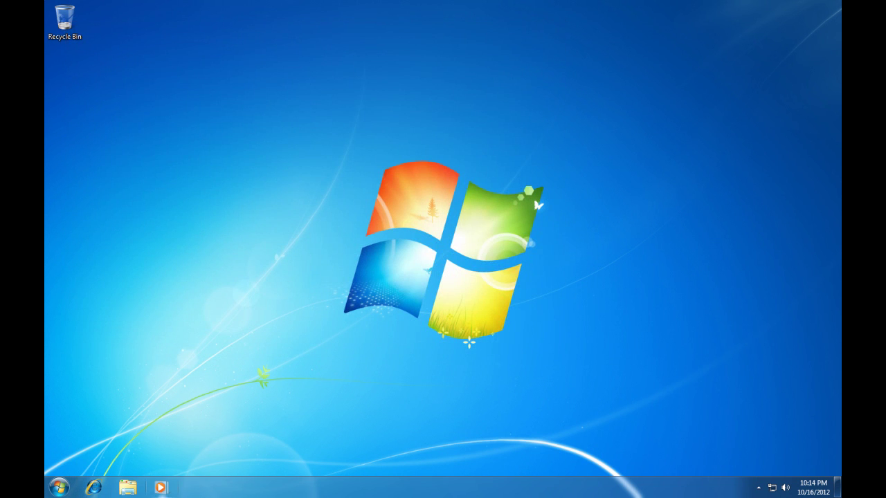
# Launch Windows Media Player and complete its first-run setup
pyautogui.click(162, 488)
pyautogui.click(328, 230)
pyautogui.click(581, 369)
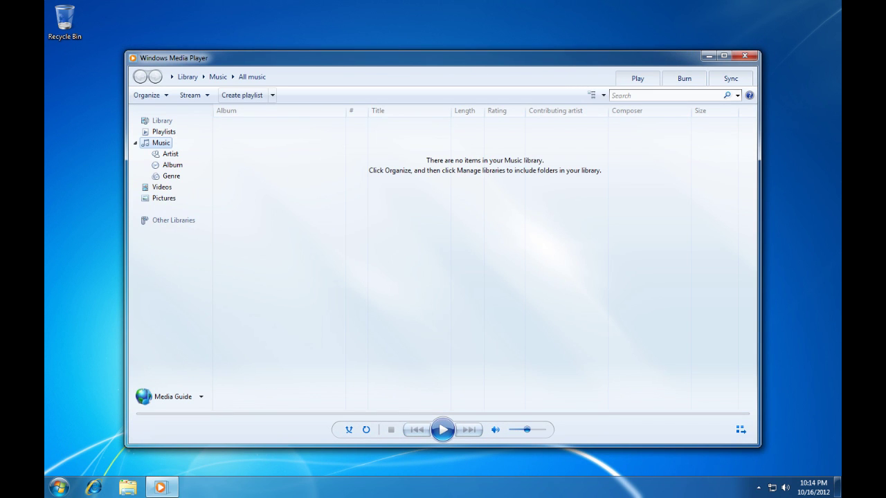
# Check the version in the About Windows Media Player information, and close the player
pyautogui.click(147, 94)
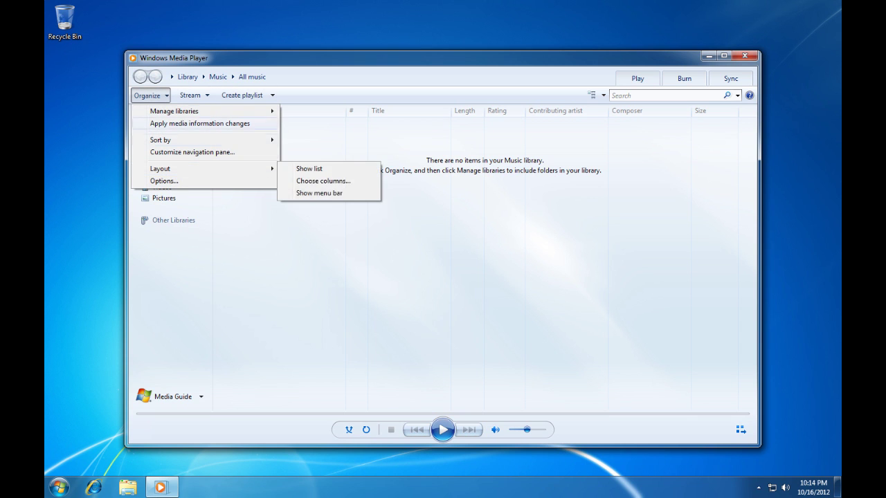
pyautogui.click(164, 182)
pyautogui.press('alt')
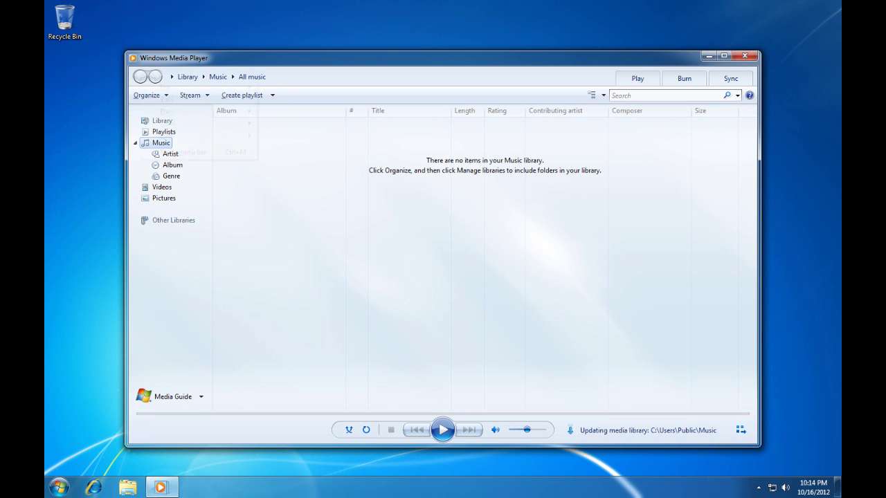
pyautogui.moveTo(168, 135)
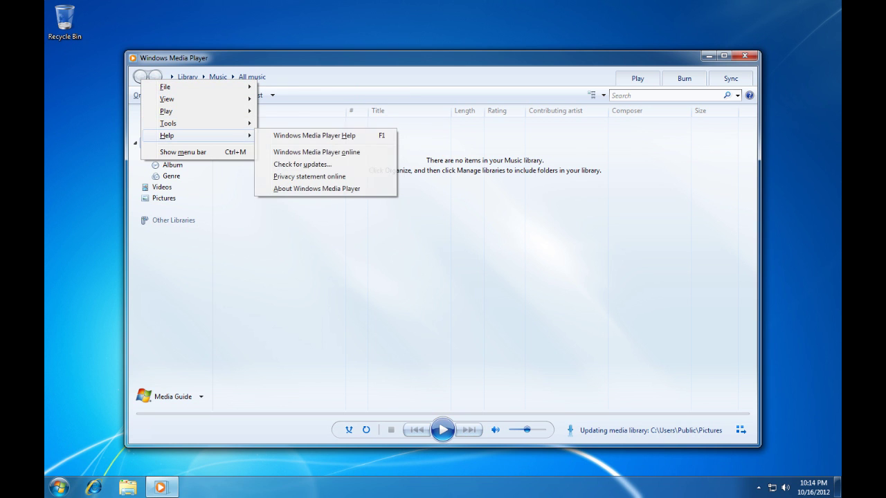
pyautogui.click(316, 189)
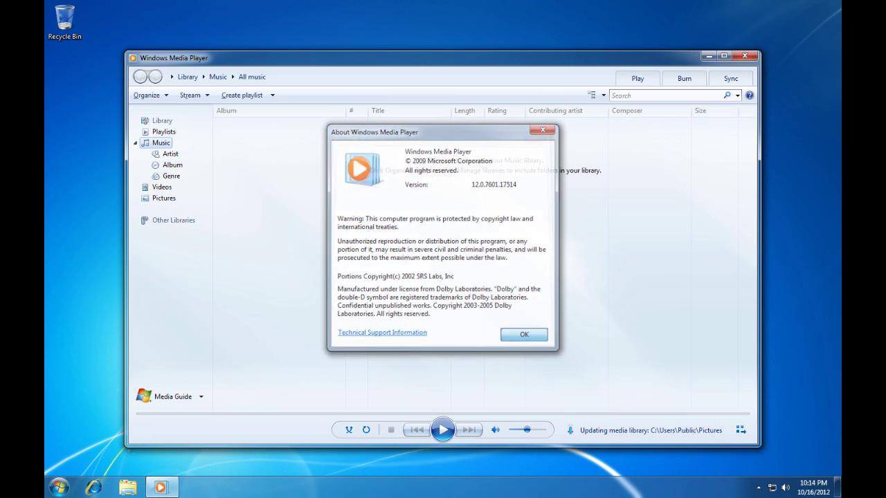
pyautogui.press('Return')
pyautogui.hotkey('alt', 'F4')
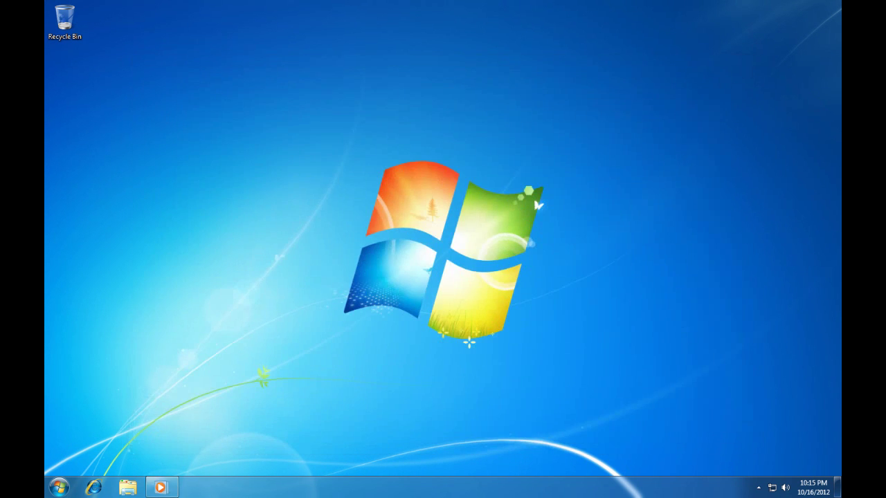
# Check the hidden notification area icons
pyautogui.click(759, 488)
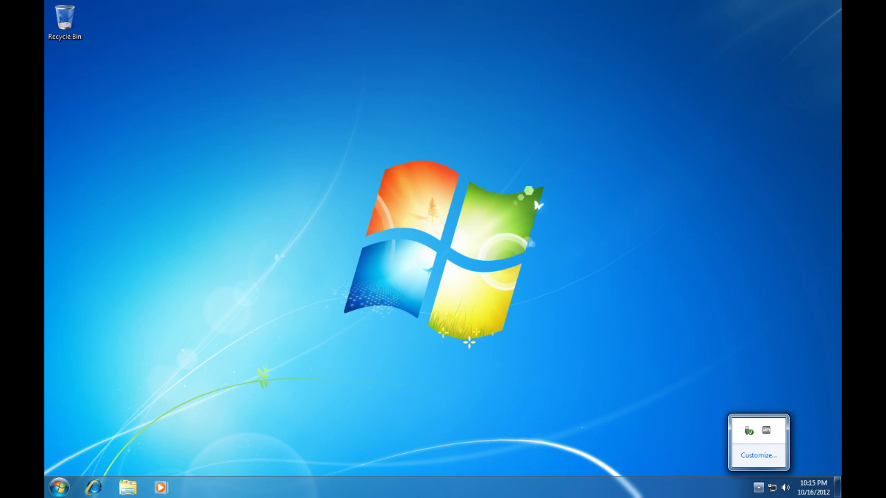
pyautogui.press('Escape')
# Open Paint and draw a curved freehand black brush stroke across the upper part of the canvas
pyautogui.press('super')
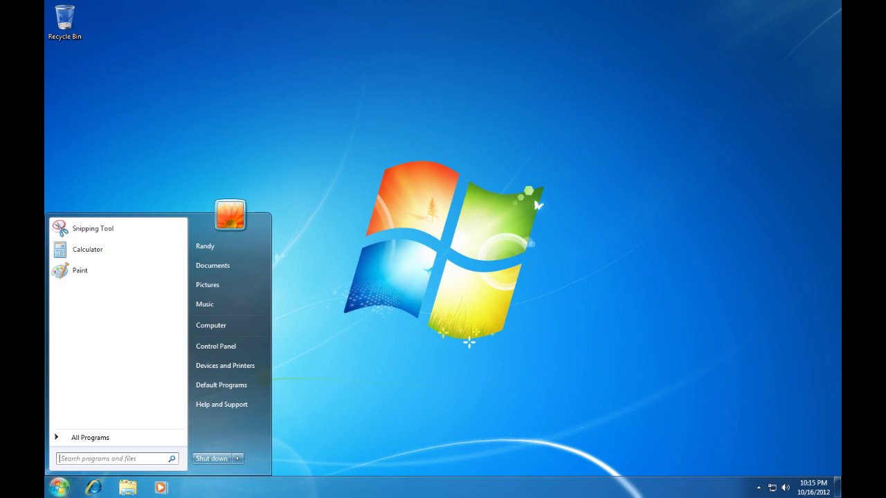
pyautogui.press('Down')
pyautogui.press('Down')
pyautogui.press('Down')
pyautogui.press('Return')
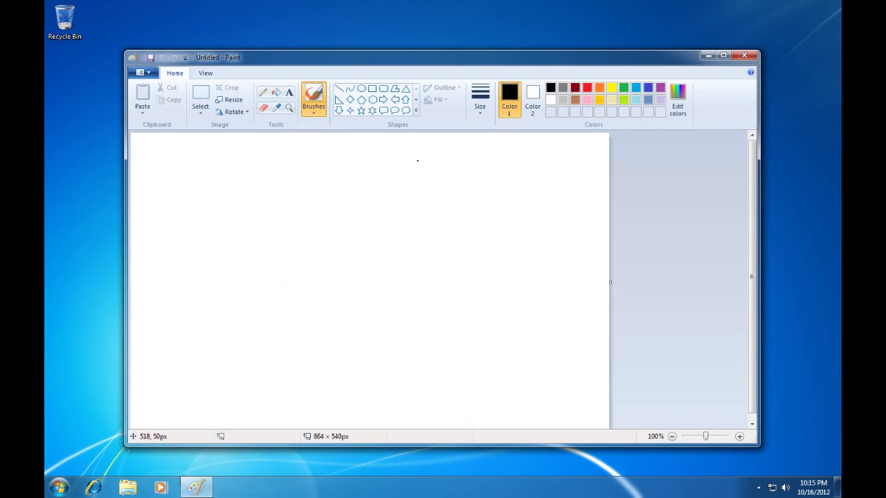
pyautogui.moveTo(410, 166); pyautogui.dragTo(632, 98)
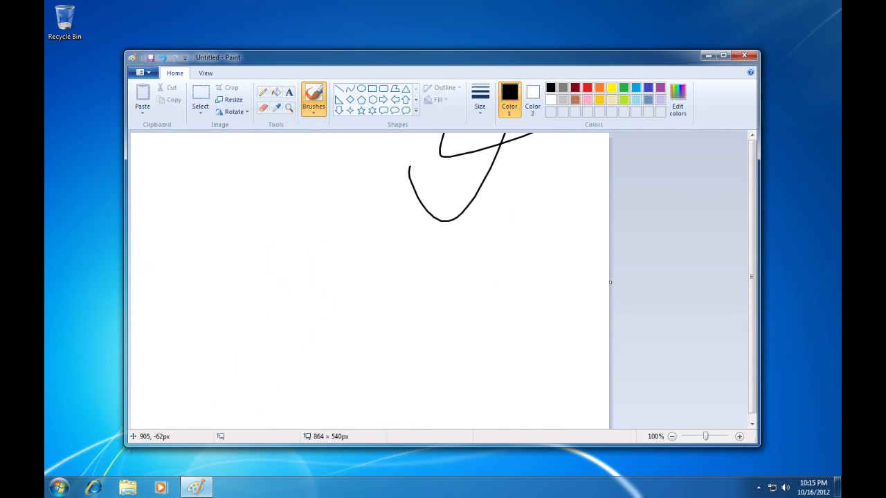
# Close Paint without saving the drawing
pyautogui.click(744, 56)
pyautogui.click(60, 487)
pyautogui.click(463, 255)
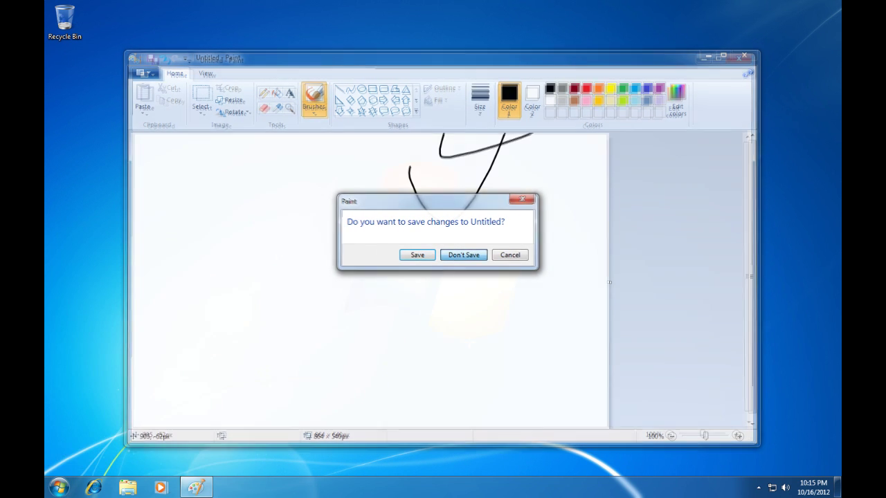
# Open the Download Utilities link from the Subsystem for UNIX-based Applications folder in the full program list
pyautogui.click(60, 488)
pyautogui.press('Up')
pyautogui.press('Return')
pyautogui.press('Down')
pyautogui.press('Down')
pyautogui.press('Down')
pyautogui.press('Down')
pyautogui.press('Down')
pyautogui.press('Down')
pyautogui.press('Down')
pyautogui.press('Down')
pyautogui.press('Down')
pyautogui.press('Up')
pyautogui.press('Return')
pyautogui.press('Up')
pyautogui.press('Return')
pyautogui.press('Down')
pyautogui.press('Return')
pyautogui.press('Down')
pyautogui.press('Down')
pyautogui.press('Up')
pyautogui.press('Down')
pyautogui.press('Up')
pyautogui.press('Return')
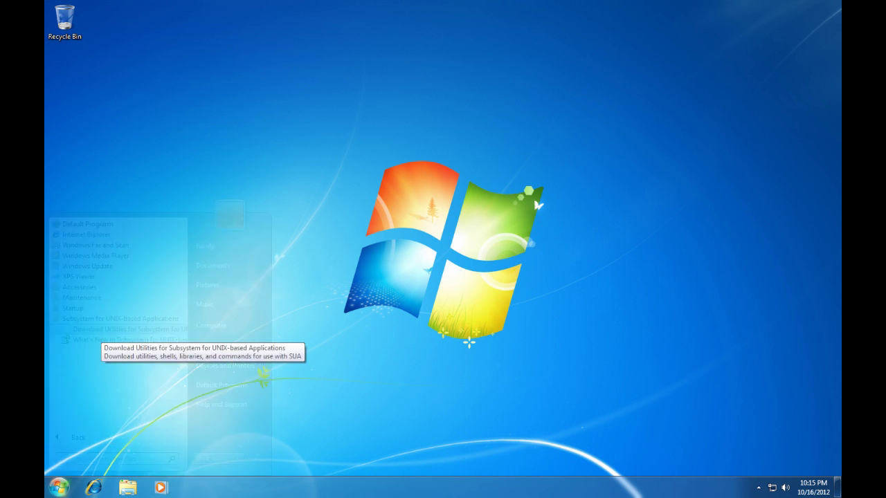
# Bring up the full program list again, close it, and dismiss the cookie privacy notice in Internet Explorer
pyautogui.press('super')
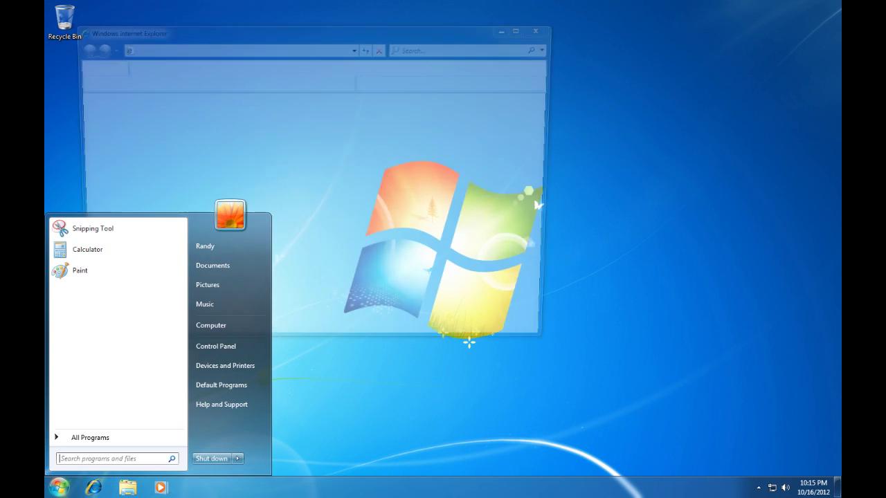
pyautogui.press('Up')
pyautogui.press('Return')
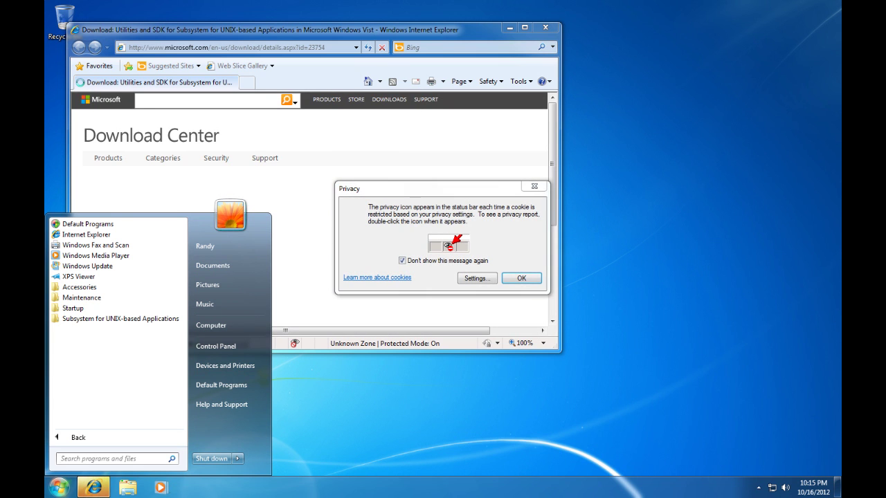
pyautogui.press('Escape')
pyautogui.press('Return')
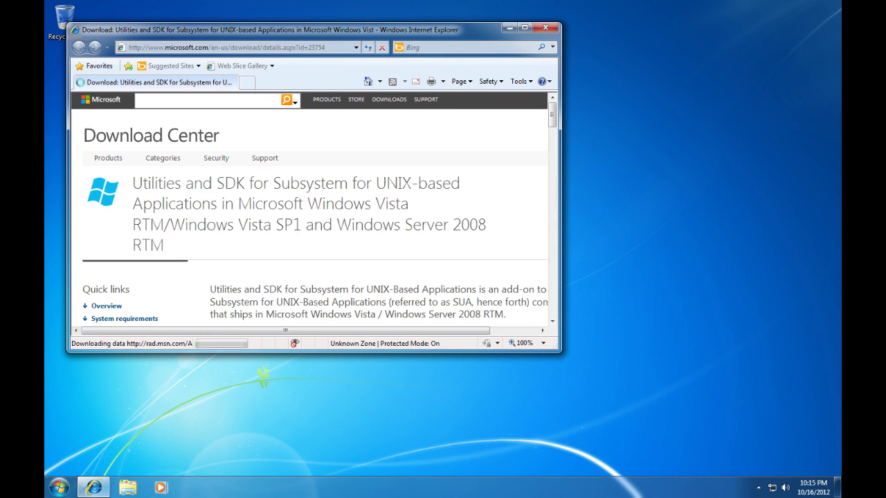
# Maximize the browser window, examine the download page down to its installation instructions, and close the browser
pyautogui.press('super+Up')
pyautogui.scroll(-5, 438, 264)
pyautogui.scroll(-5, 443, 263)
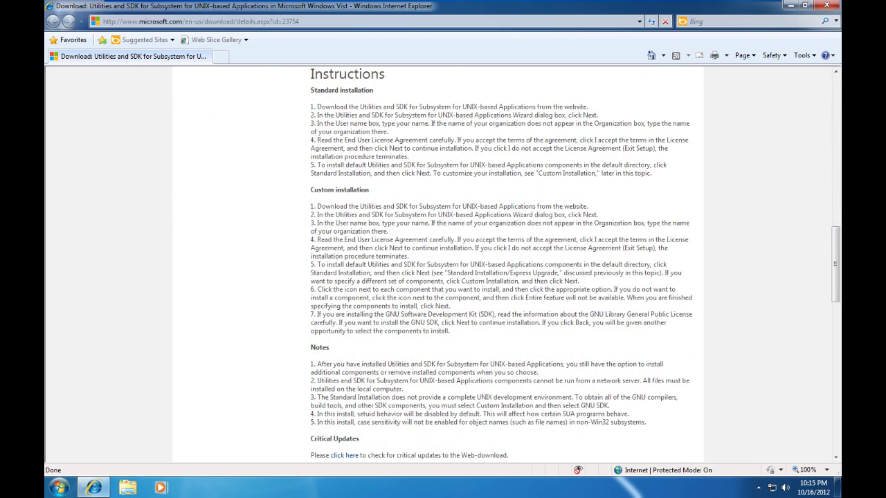
pyautogui.hotkey('alt', 'F4')
# Check the contents of the Startup folder in the full program list
pyautogui.press('super')
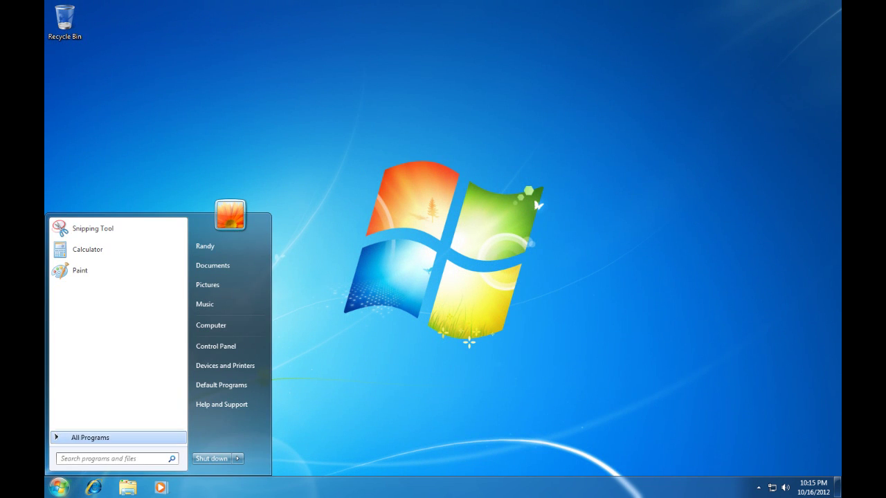
pyautogui.click(83, 438)
pyautogui.click(74, 308)
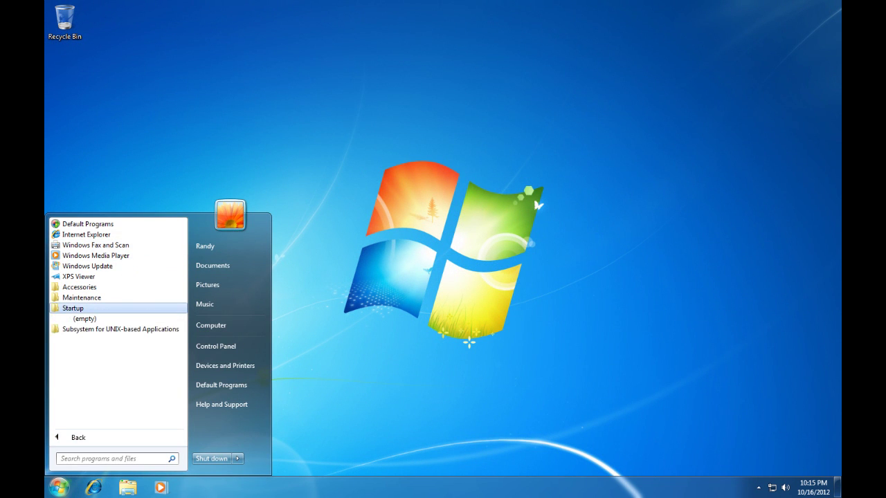
pyautogui.click(74, 308)
pyautogui.press('Right')
# Examine the Maintenance and Accessories program folders, go through the Accessories entries, and collapse the folder
pyautogui.click(111, 298)
pyautogui.click(111, 288)
pyautogui.scroll(-2, 111, 287)
pyautogui.scroll(3, 111, 288)
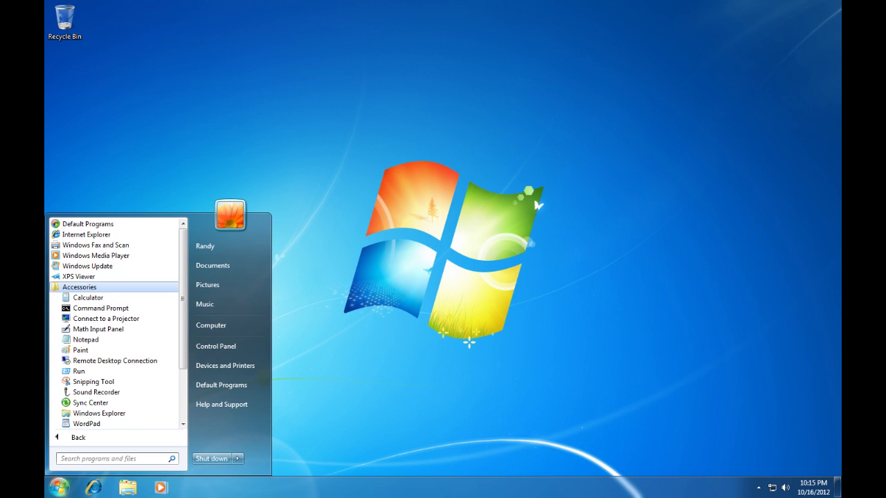
pyautogui.press('Down')
pyautogui.press('Down')
pyautogui.press('Down')
pyautogui.press('Up')
pyautogui.press('Down')
pyautogui.press('Down')
pyautogui.press('Down')
pyautogui.press('Down')
pyautogui.press('Down')
pyautogui.press('Down')
pyautogui.press('Down')
pyautogui.press('Up')
pyautogui.press('Up')
pyautogui.press('Up')
pyautogui.press('Up')
pyautogui.press('Up')
pyautogui.press('Up')
pyautogui.press('Up')
pyautogui.press('Up')
pyautogui.press('Up')
pyautogui.press('Up')
pyautogui.press('Up')
pyautogui.press('Up')
pyautogui.press('Up')
pyautogui.press('Up')
pyautogui.press('Up')
pyautogui.press('Up')
pyautogui.press('Up')
pyautogui.press('Up')
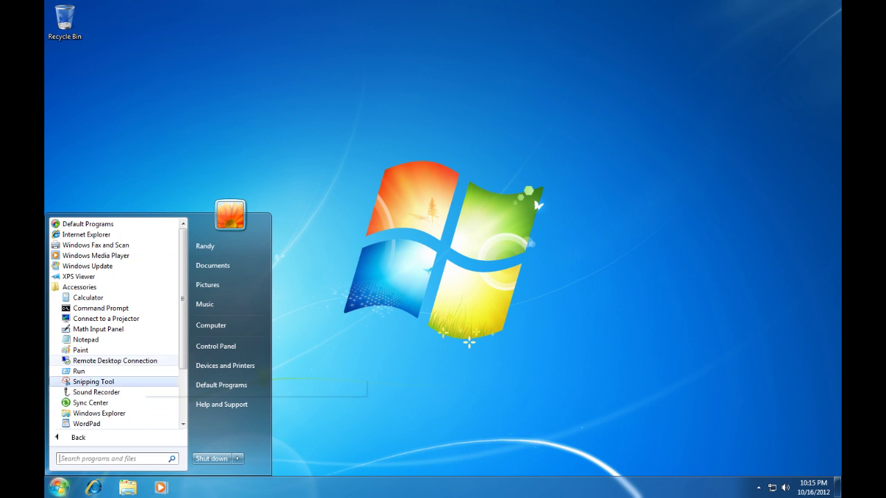
pyautogui.press('Left')
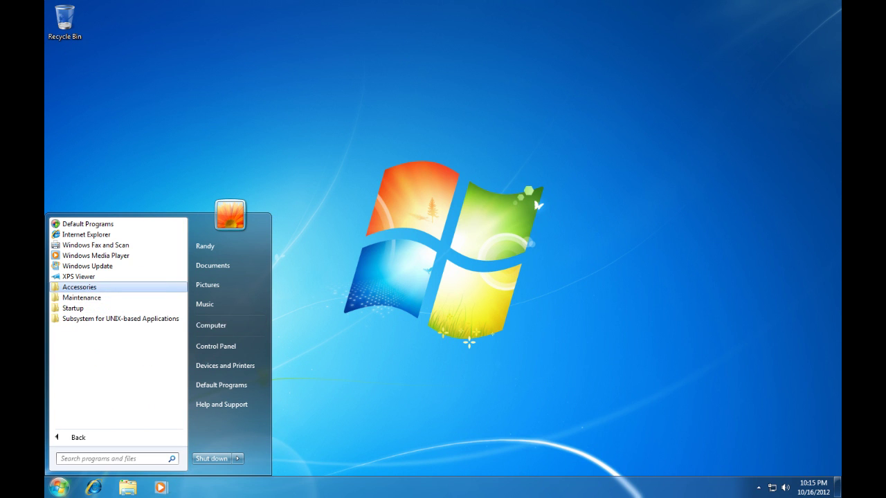
# Look through the top-level entries of the full program list, return to the main Start menu, and close it
pyautogui.press('Up')
pyautogui.press('Up')
pyautogui.press('Up')
pyautogui.press('Up')
pyautogui.press('Up')
pyautogui.press('Down')
pyautogui.press('Down')
pyautogui.press('Right')
pyautogui.press('Down')
pyautogui.press('Down')
pyautogui.press('Down')
pyautogui.press('Left')
pyautogui.press('Up')
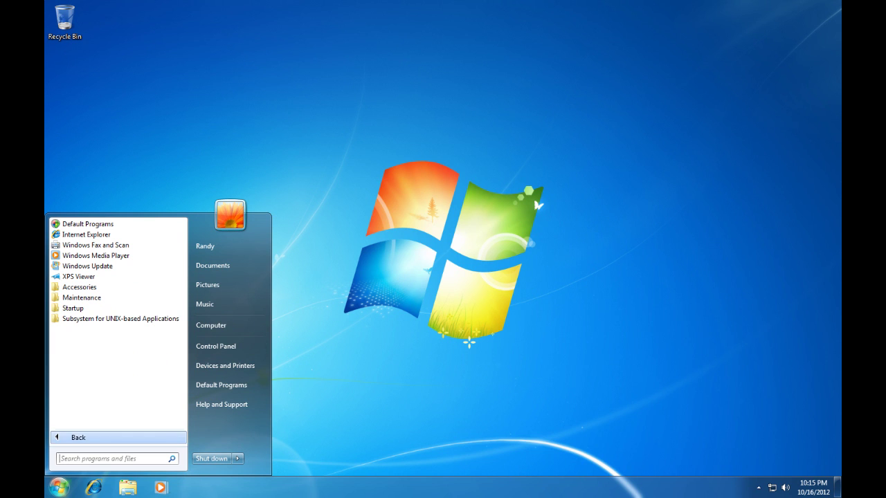
pyautogui.press('Return')
pyautogui.press('Right')
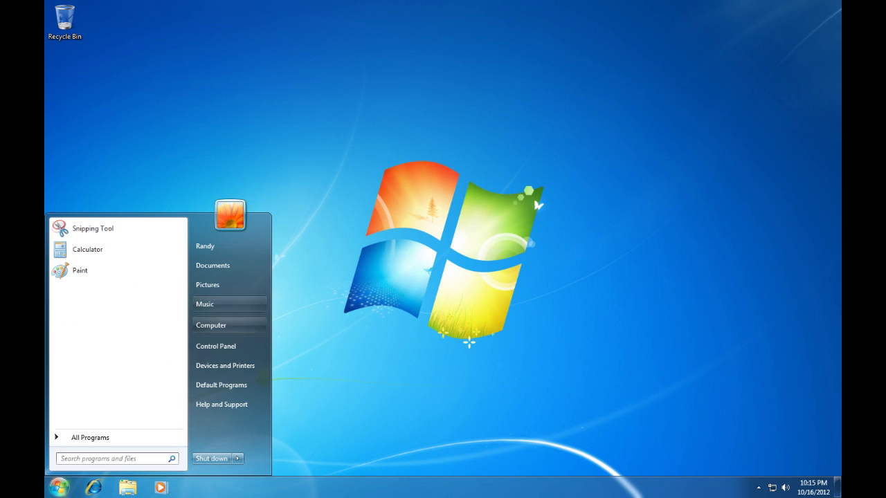
pyautogui.press('Escape')
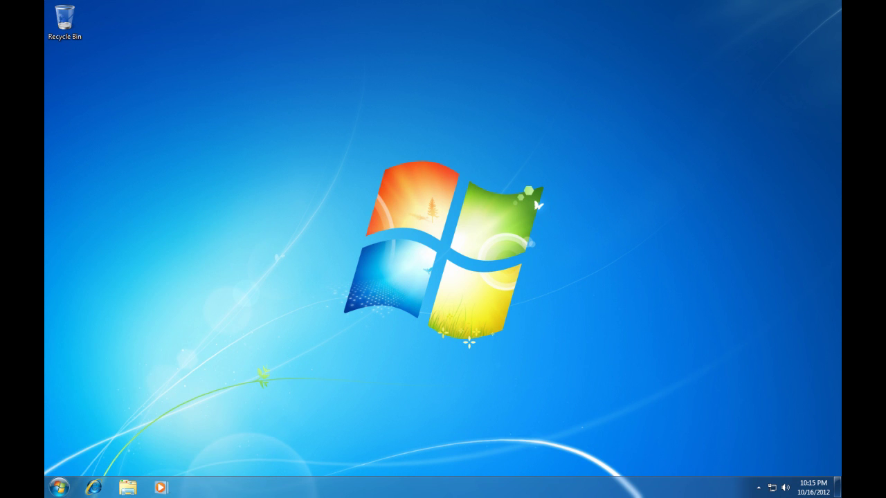